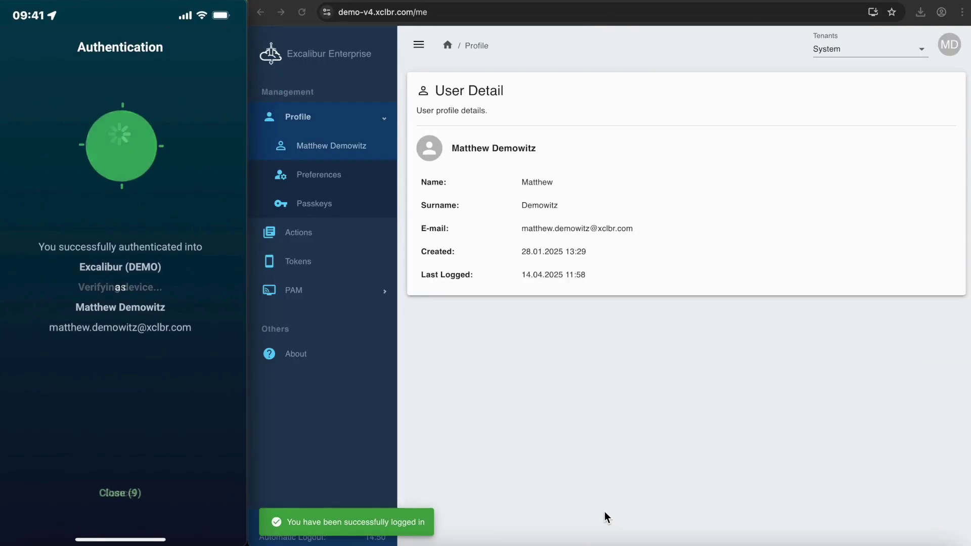
# Log out of the dashboard, confirm the logout, and sign back in with a passkey
pyautogui.click(949, 44)
pyautogui.click(924, 105)
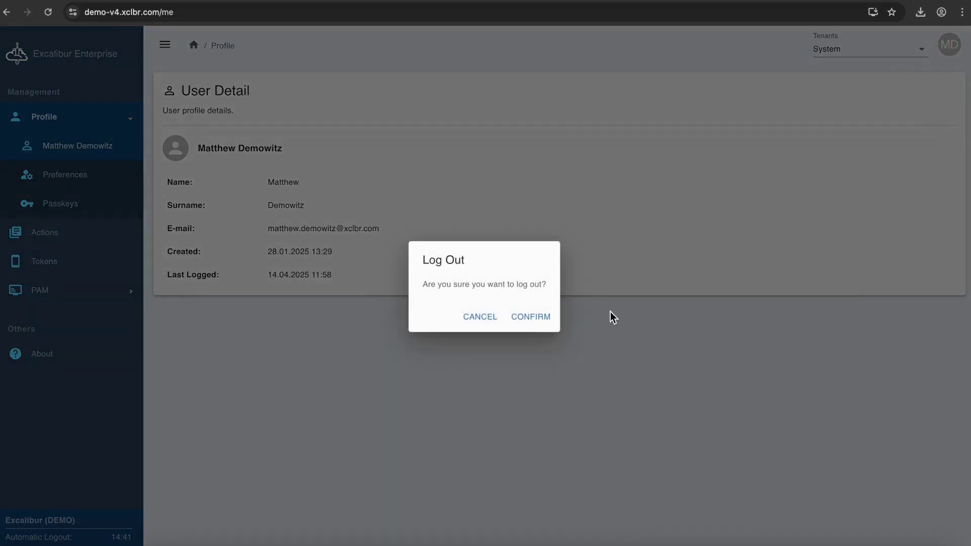
pyautogui.click(532, 320)
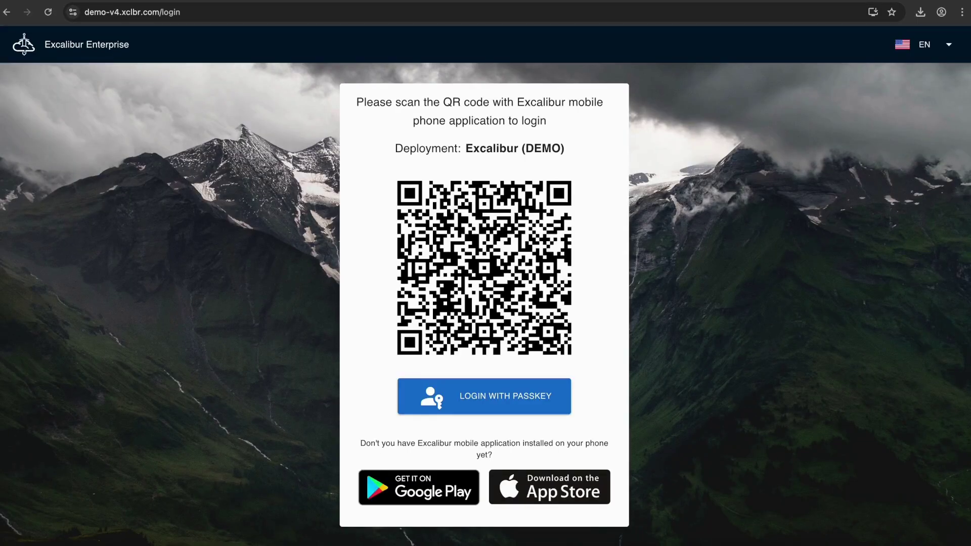
pyautogui.click(530, 407)
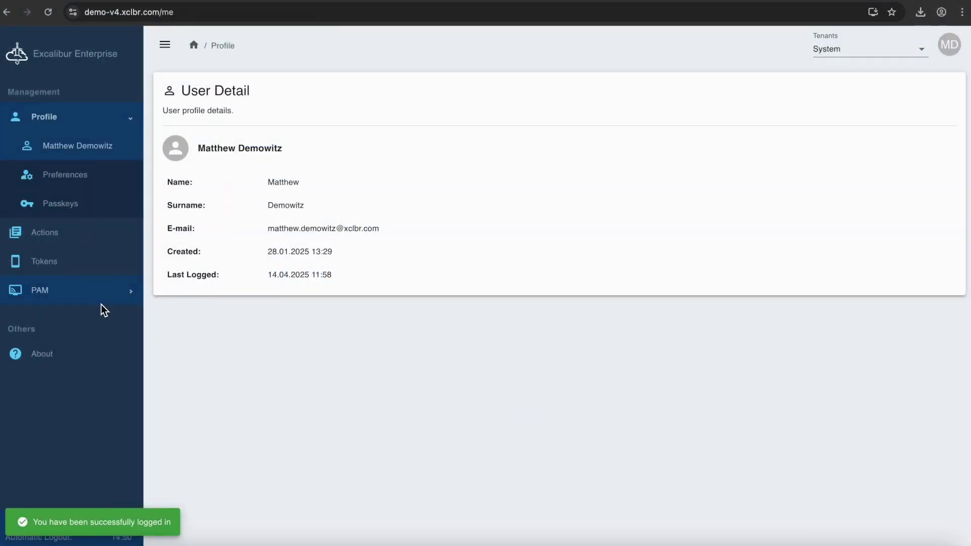
# Start a session on Demo RDP Target - Excalibur Credentials from the PAM targets and pin its session toolbar
pyautogui.click(100, 302)
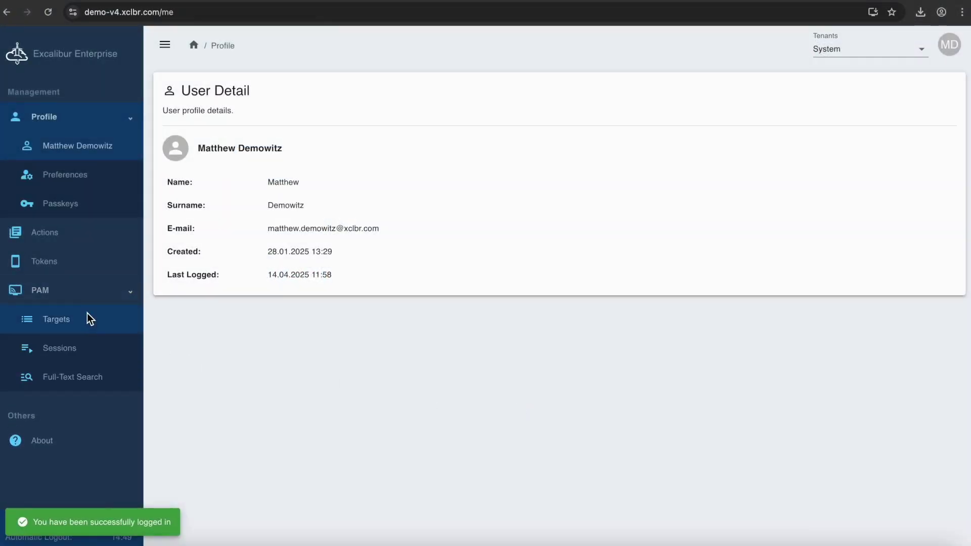
pyautogui.click(89, 317)
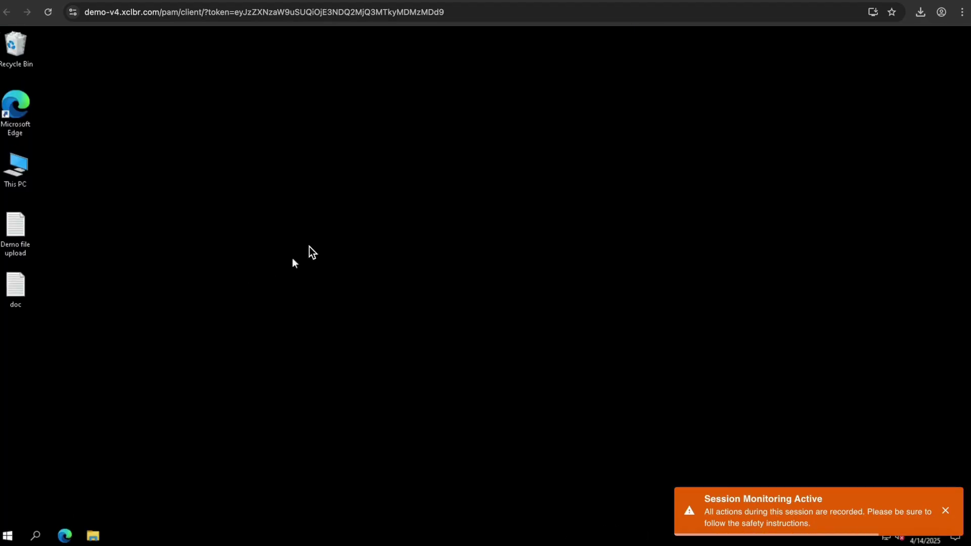
pyautogui.moveTo(548, 43)
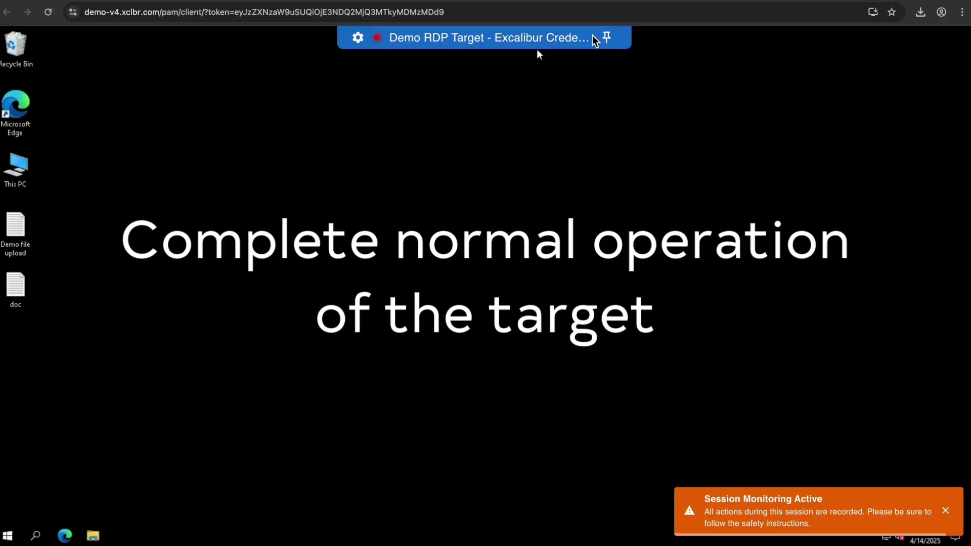
pyautogui.click(606, 37)
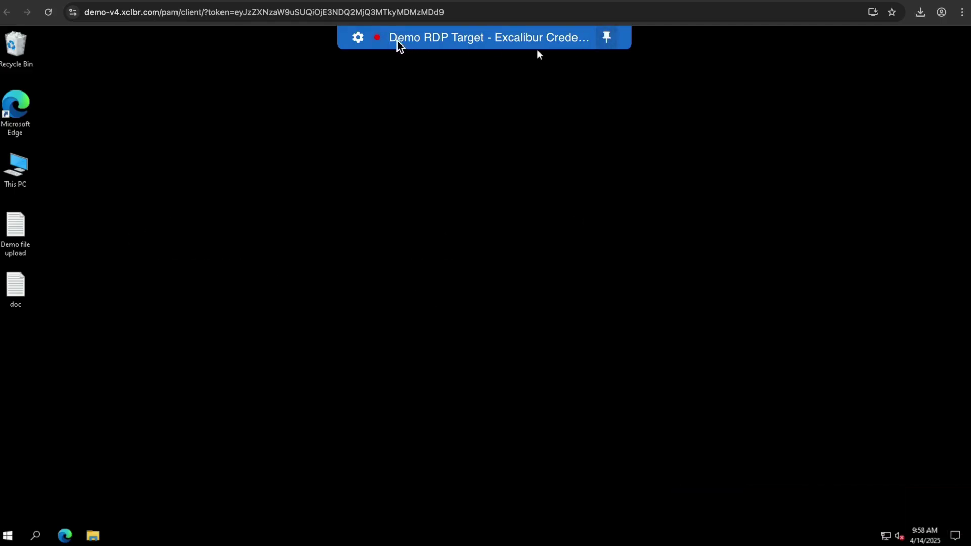
# Enter "Hello everyone" in the remote session's clipboard and return to the remote desktop
pyautogui.click(362, 38)
pyautogui.click(159, 180)
pyautogui.write('Hello everyone')
pyautogui.click(246, 183)
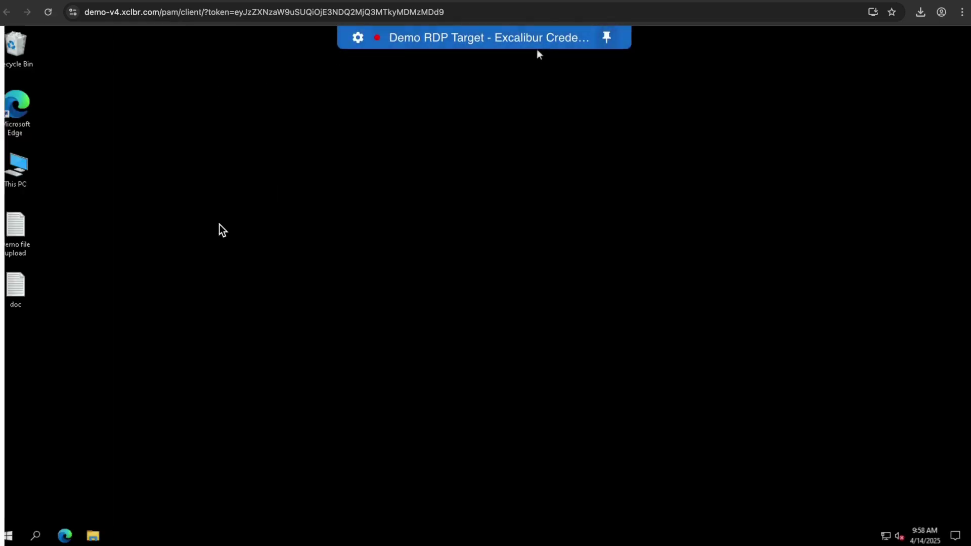
# Rename the doc file on the remote desktop by pasting the clipboard text "Hello everyone" as its name
pyautogui.click(15, 305)
pyautogui.rightClick(18, 304)
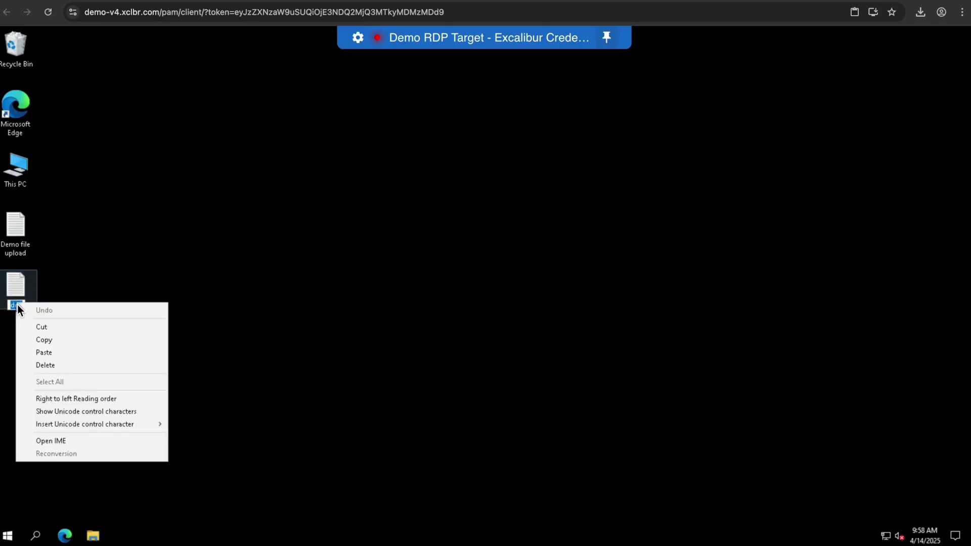
pyautogui.click(29, 352)
pyautogui.press('Return')
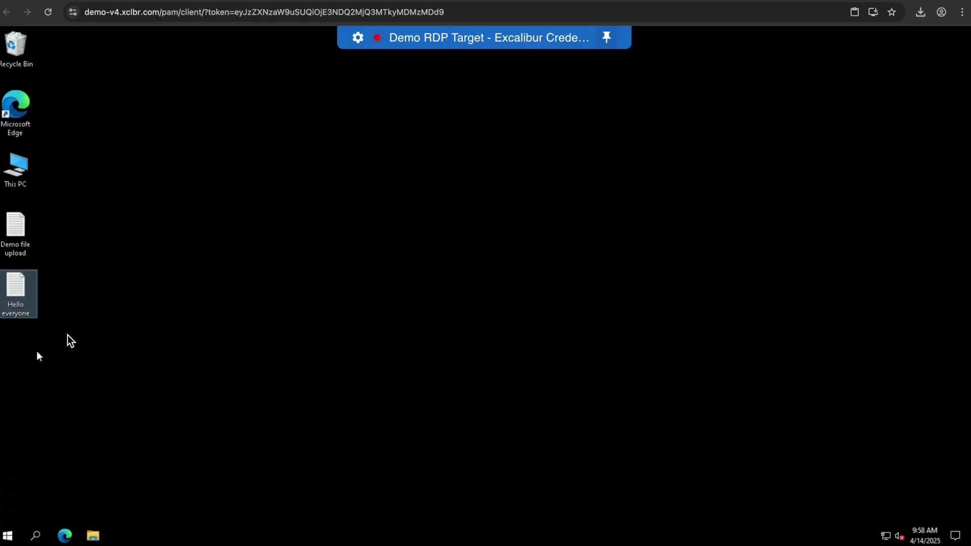
# Upload Demo File.txt from the local Documents folder to the session's Shared Drive and close the session settings
pyautogui.click(326, 90)
pyautogui.click(353, 44)
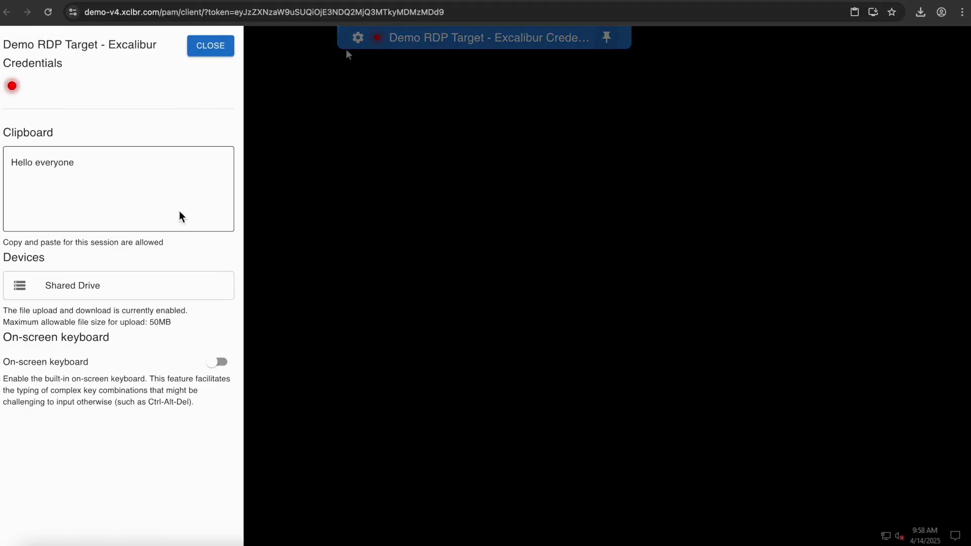
pyautogui.click(115, 293)
pyautogui.click(163, 138)
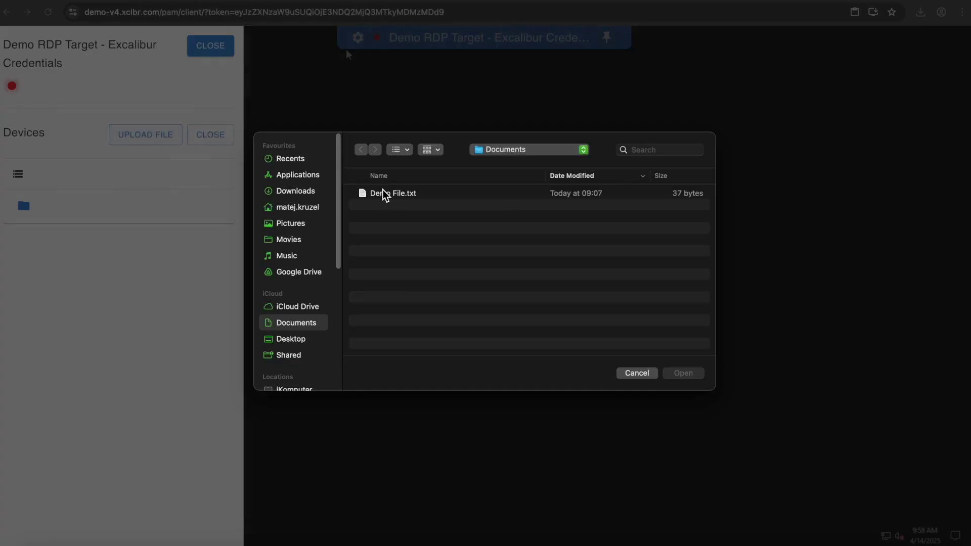
pyautogui.doubleClick(383, 194)
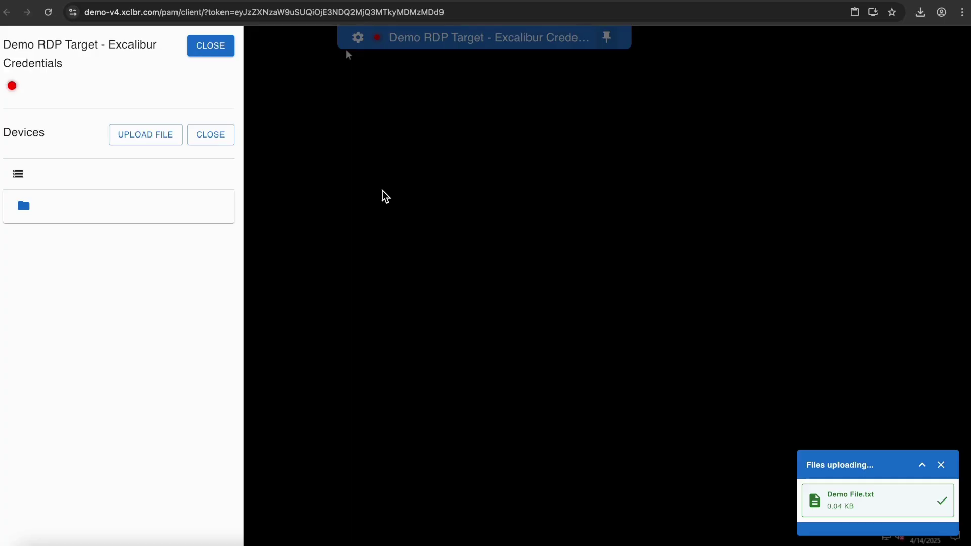
pyautogui.click(221, 48)
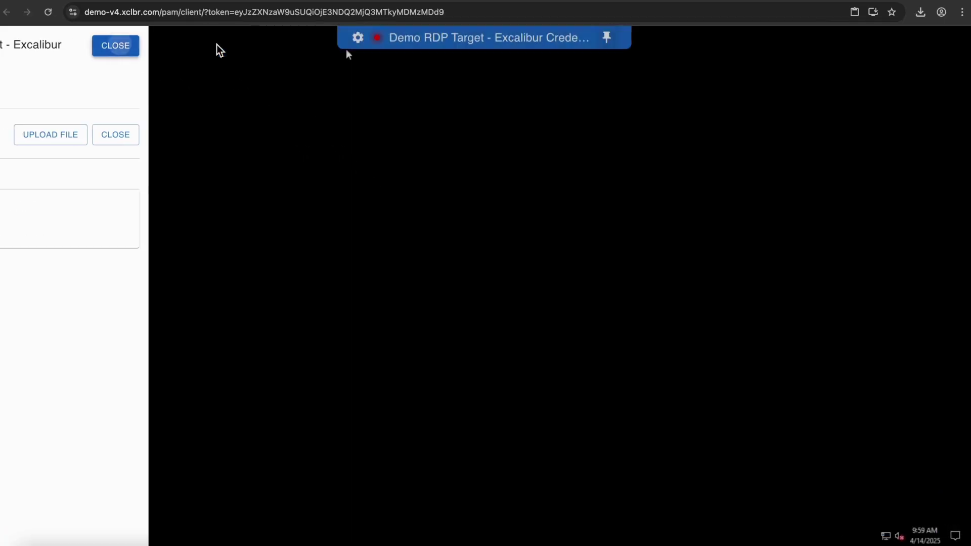
# Open Demo File from Shared Disk on Excalibur under This PC, view its contents, and close it
pyautogui.doubleClick(19, 175)
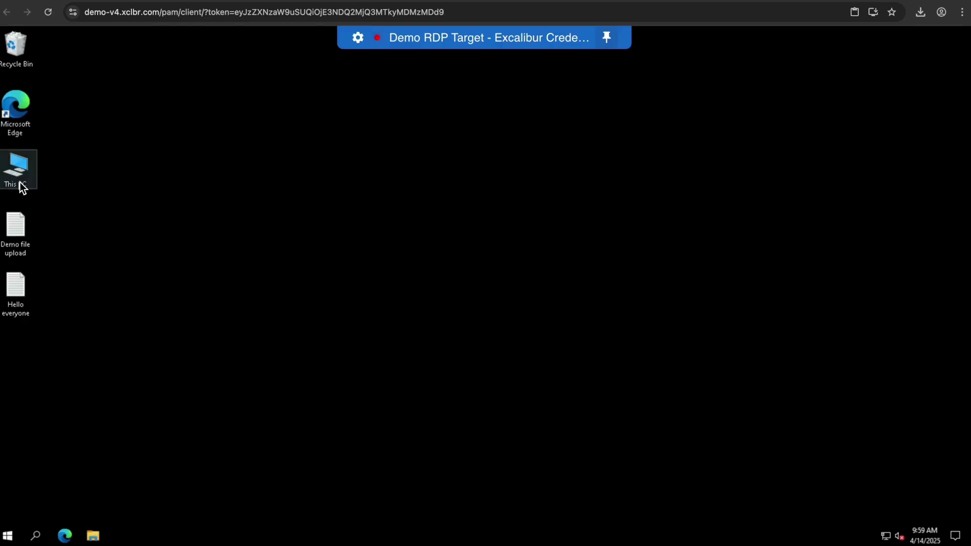
pyautogui.doubleClick(345, 357)
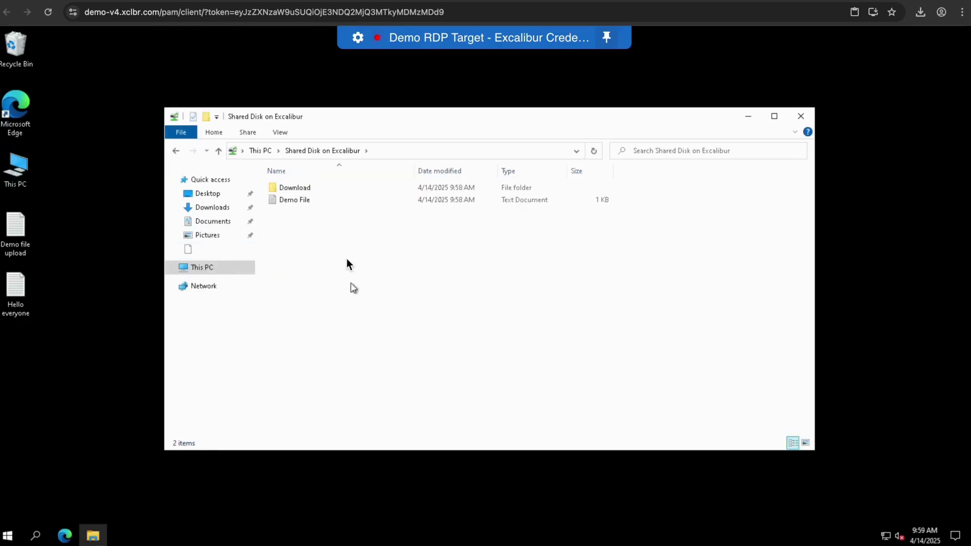
pyautogui.doubleClick(312, 200)
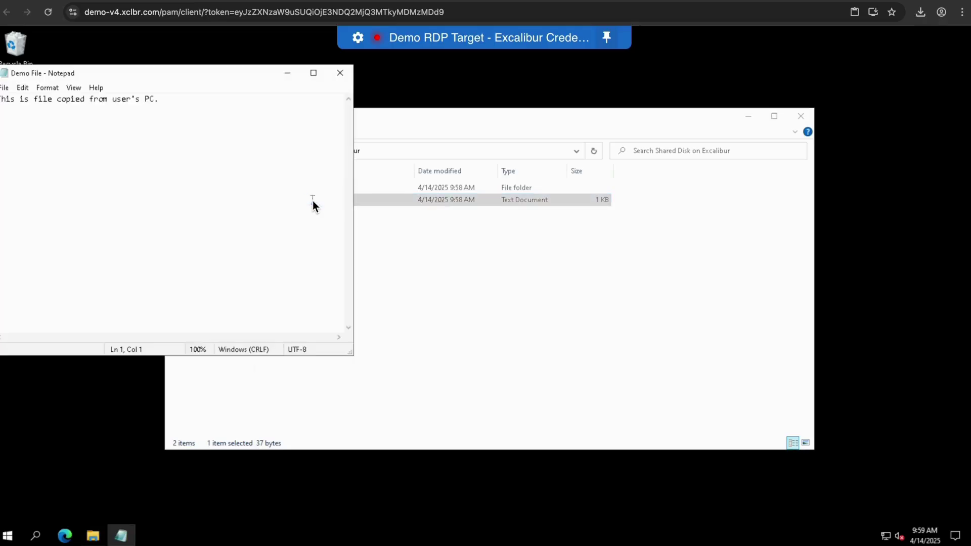
pyautogui.click(340, 74)
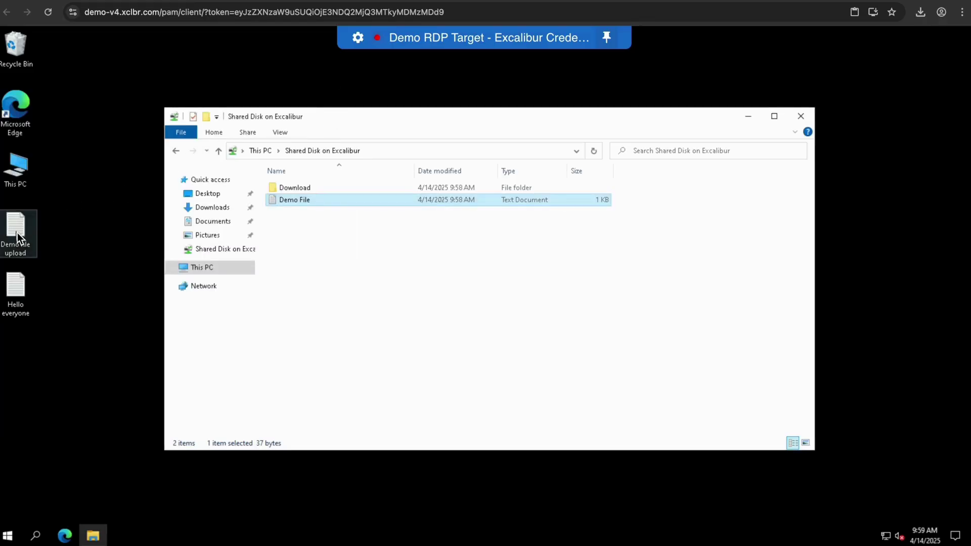
# Copy Demo file upload from the remote desktop to the shared disk and download it to the local computer
pyautogui.click(358, 44)
pyautogui.click(86, 212)
pyautogui.click(76, 216)
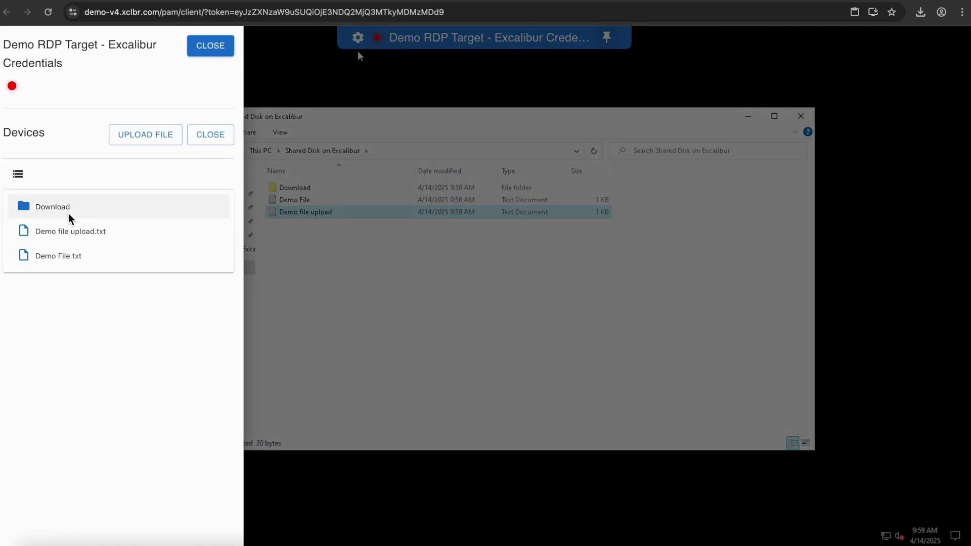
pyautogui.click(70, 233)
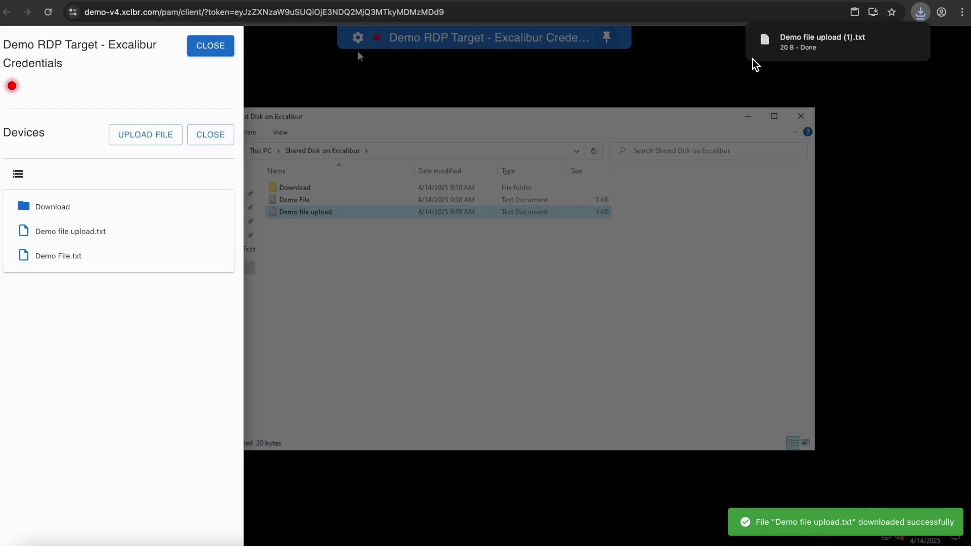
# View the downloaded Demo file upload text file locally, then close it and the session settings
pyautogui.click(824, 46)
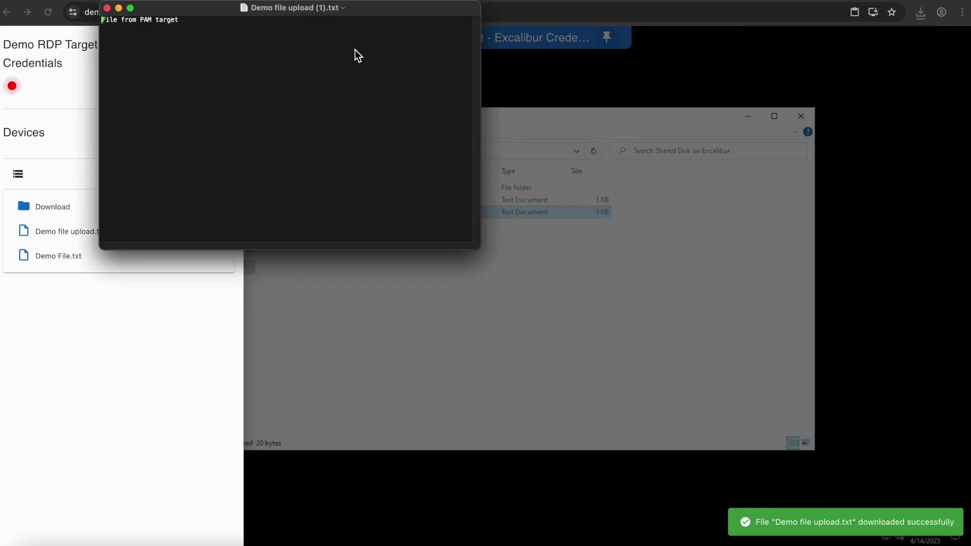
pyautogui.press('super+w')
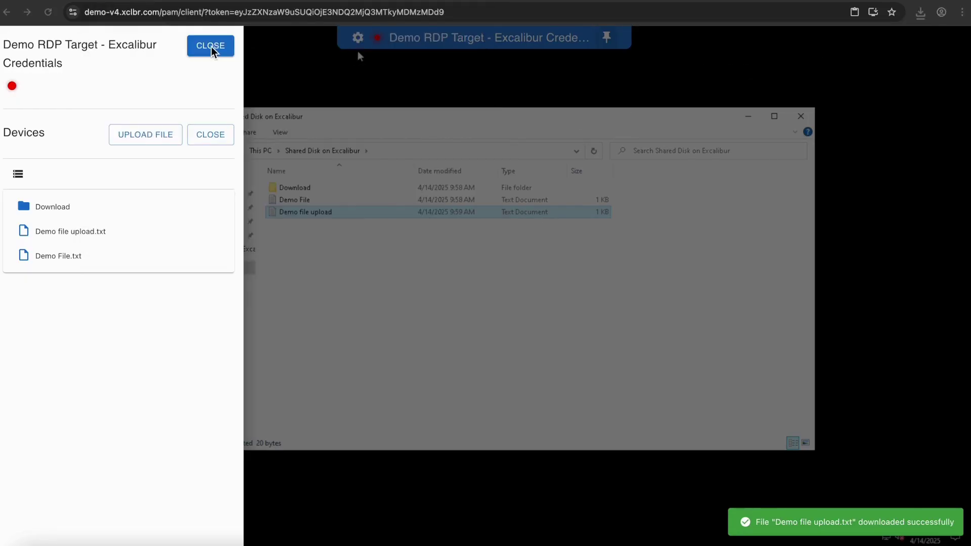
pyautogui.click(213, 50)
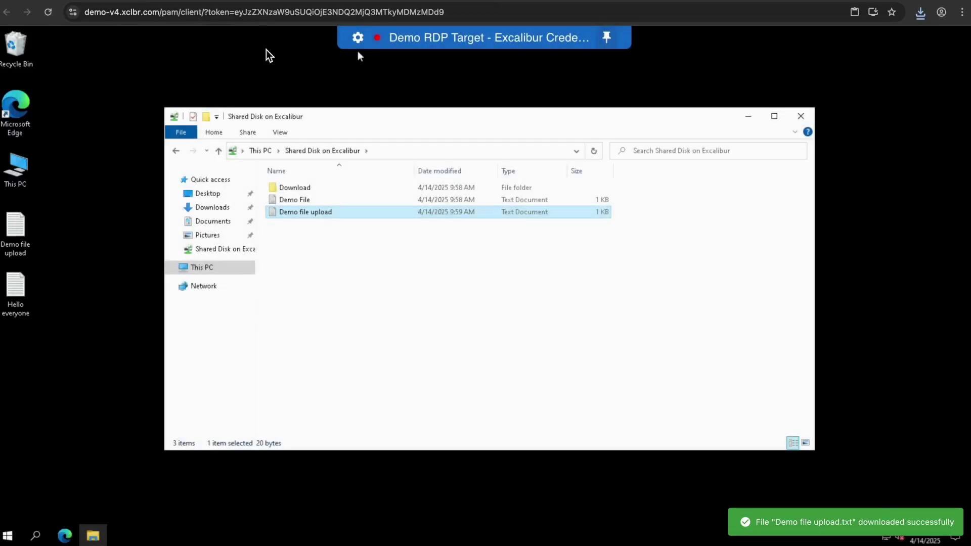
# Close the shared disk window and launch Microsoft Edge on the remote desktop
pyautogui.click(800, 116)
pyautogui.click(65, 533)
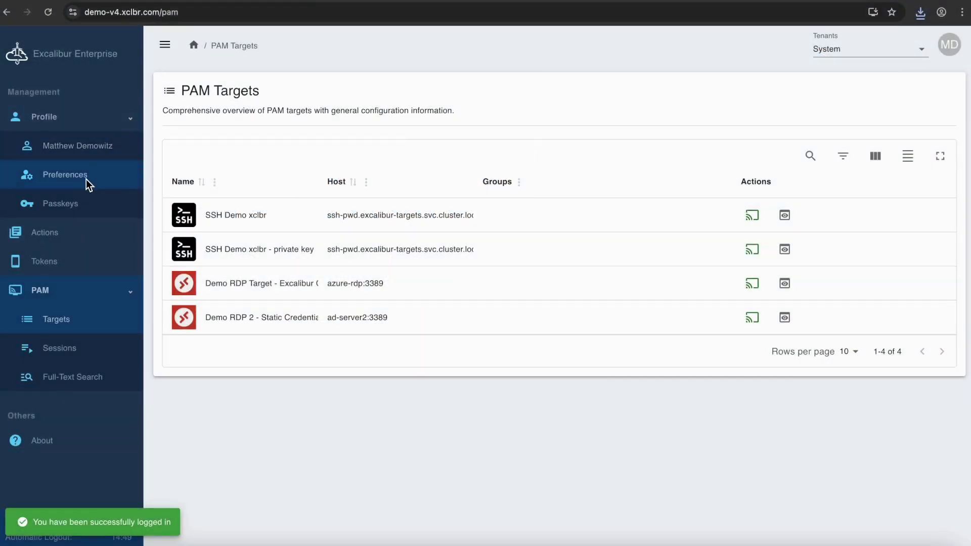
# Switch the user interface role to Administrator in the profile preferences
pyautogui.click(86, 178)
pyautogui.click(225, 238)
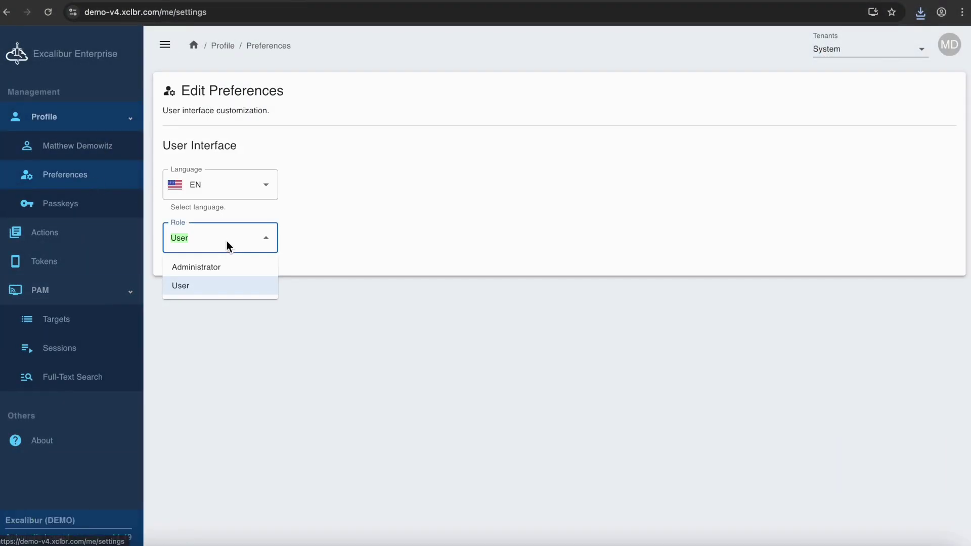
pyautogui.click(218, 265)
# Open the latest iPhone authentication in the Actions list and examine its general details, user groups, static factors and token
pyautogui.click(49, 271)
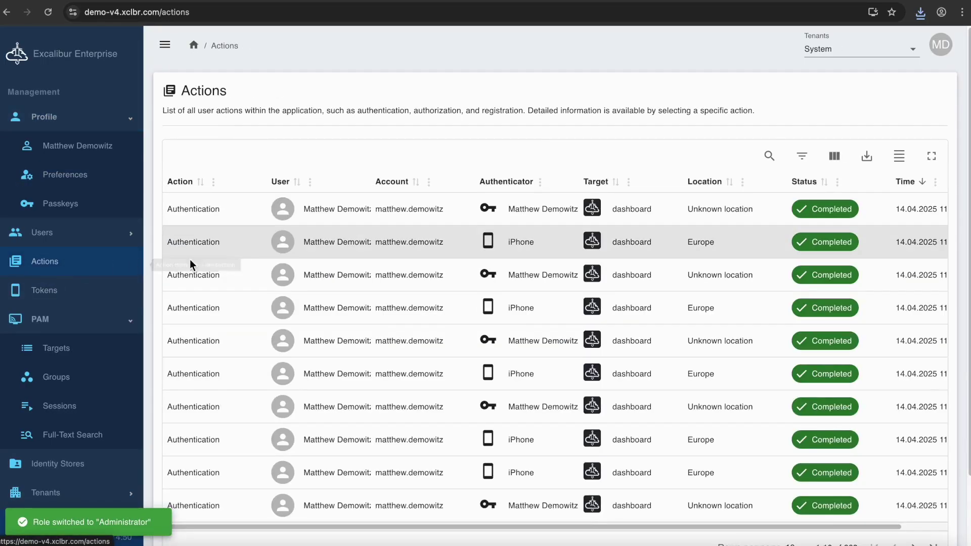
pyautogui.click(357, 251)
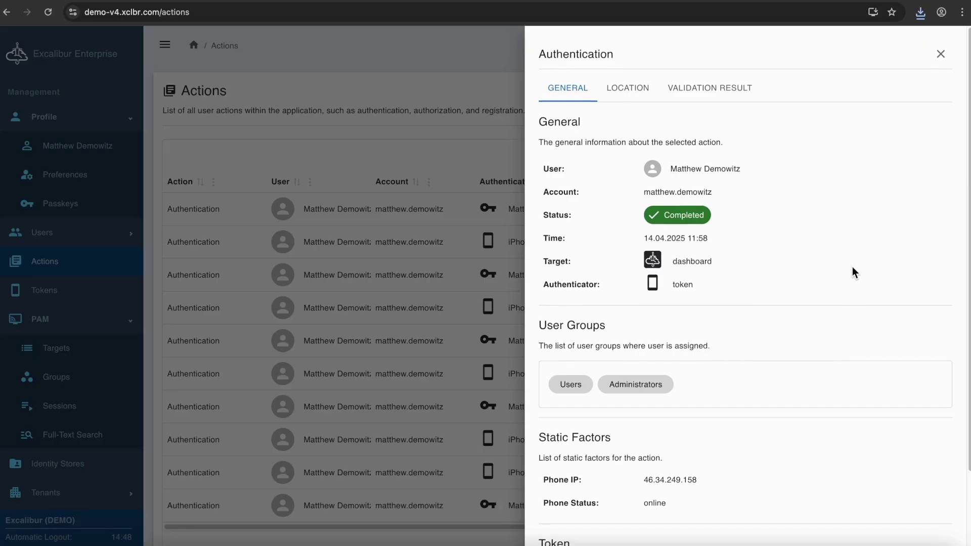
pyautogui.scroll(-1, 851, 268)
pyautogui.scroll(-2, 852, 267)
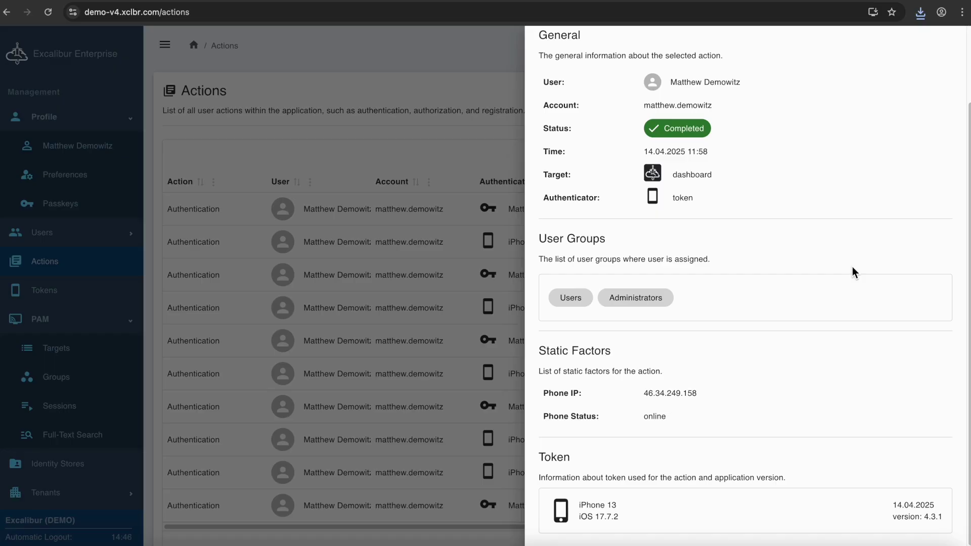
pyautogui.scroll(3, 852, 266)
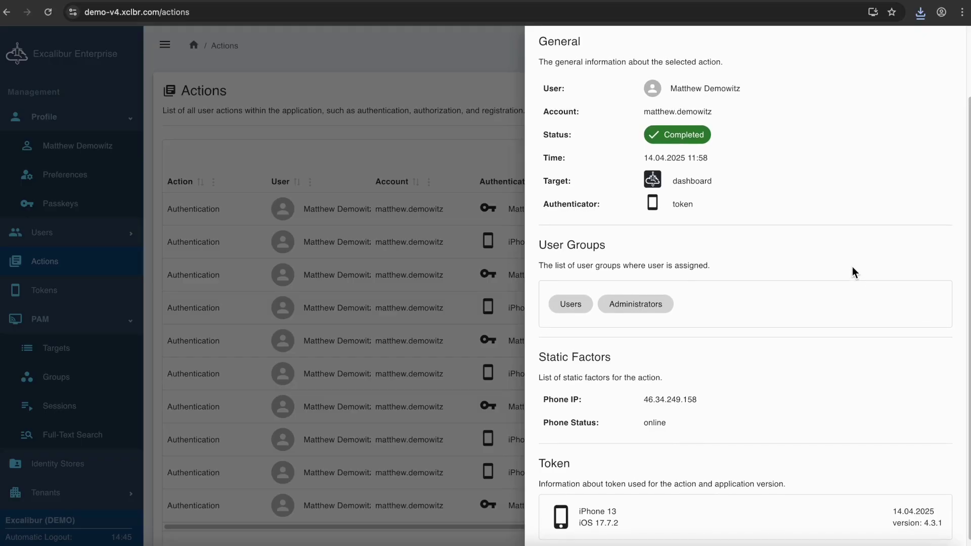
# Examine the authentication's location on the map and its validation result
pyautogui.click(646, 92)
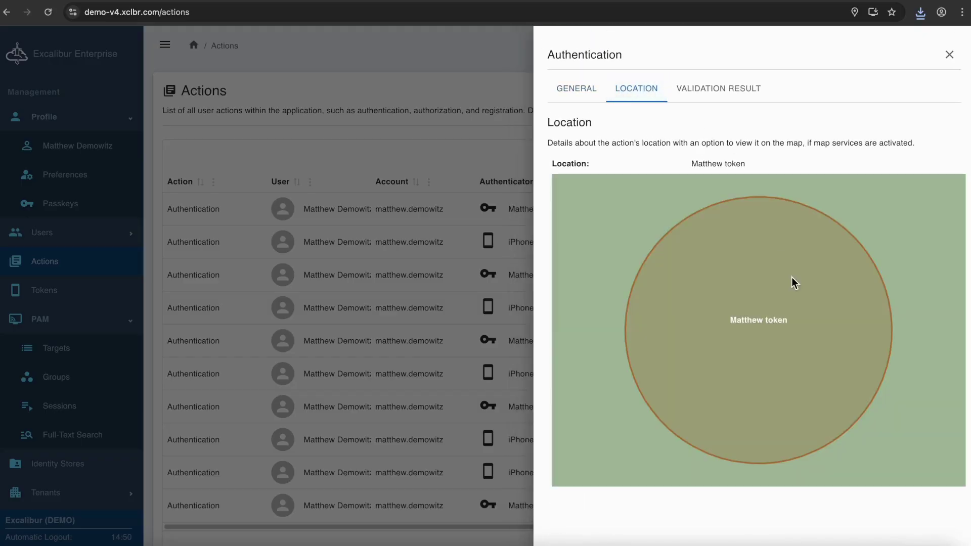
pyautogui.scroll(-3, 811, 313)
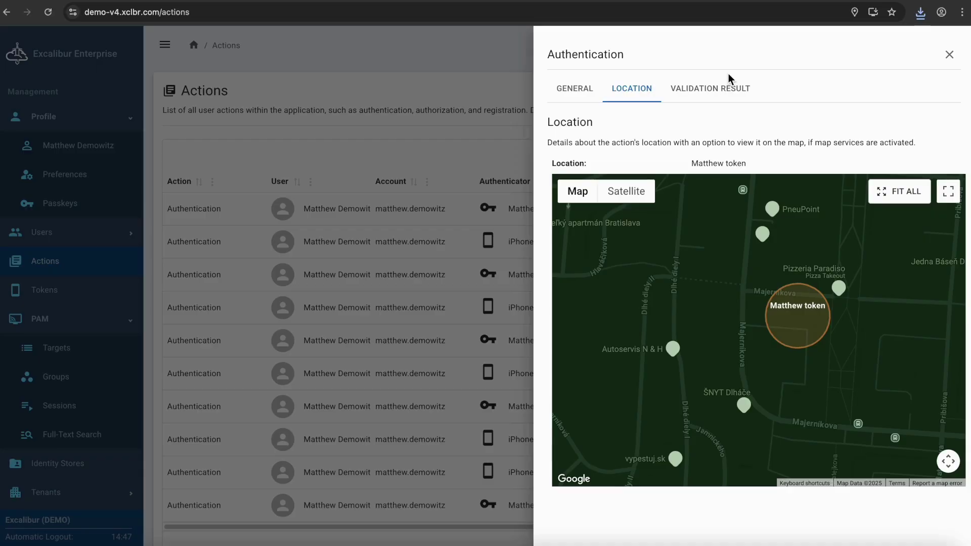
pyautogui.click(728, 89)
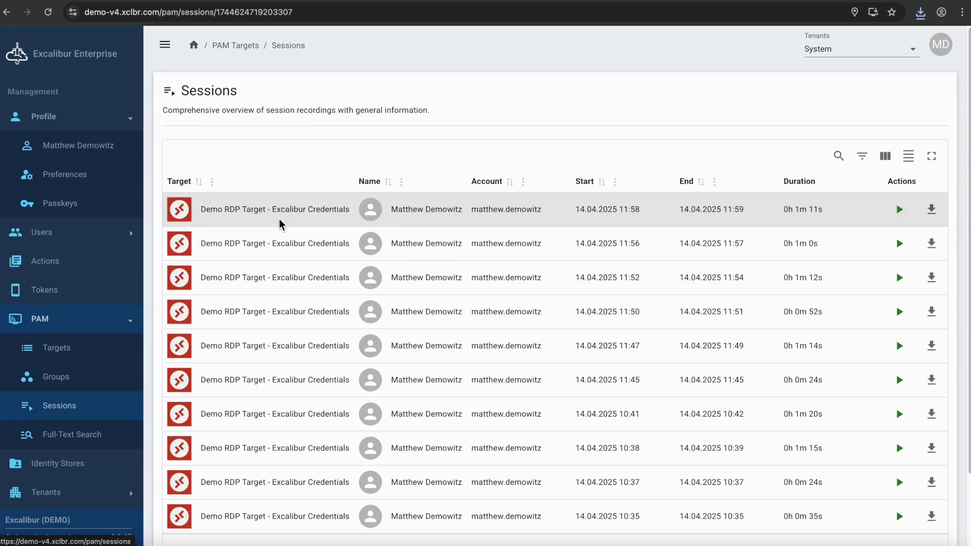
# Play the recording of the most recent Demo RDP Target session and skip ahead to review its later parts
pyautogui.click(281, 224)
pyautogui.click(687, 297)
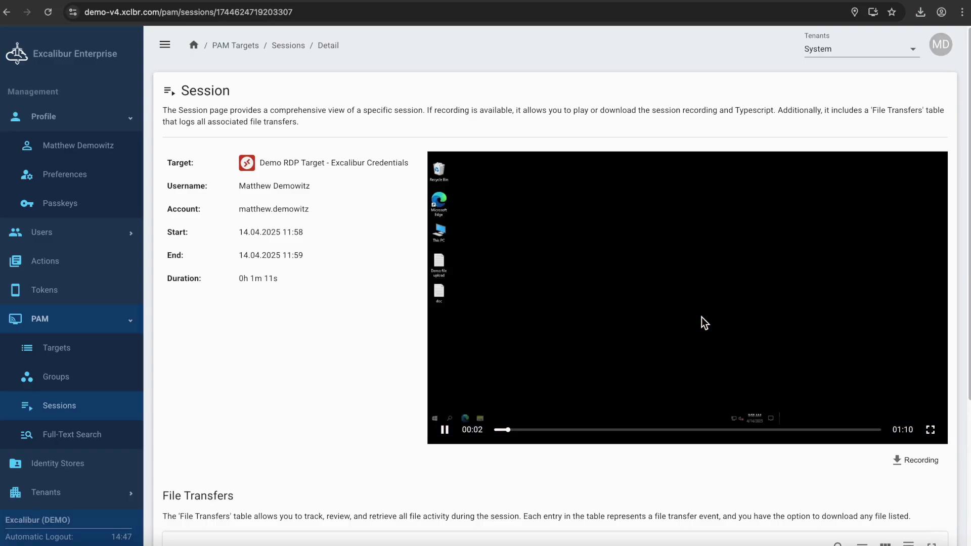
pyautogui.click(632, 430)
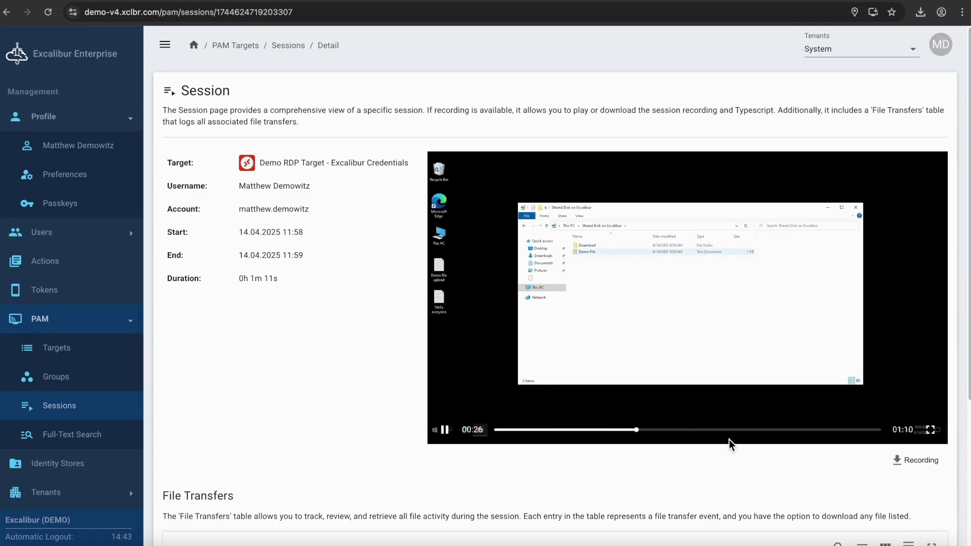
pyautogui.click(799, 434)
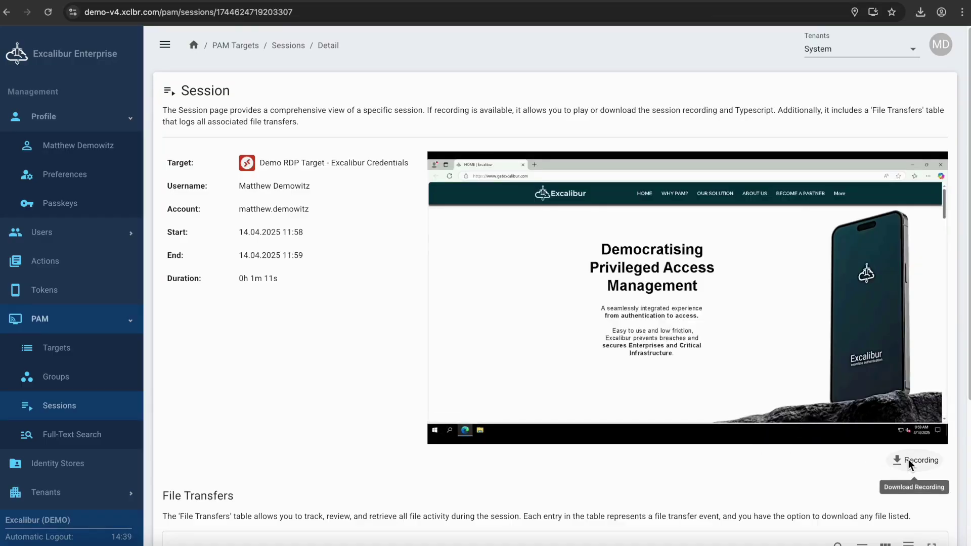
# Download Demo File.txt from the session's file transfers and open the downloaded copy
pyautogui.scroll(-4, 908, 459)
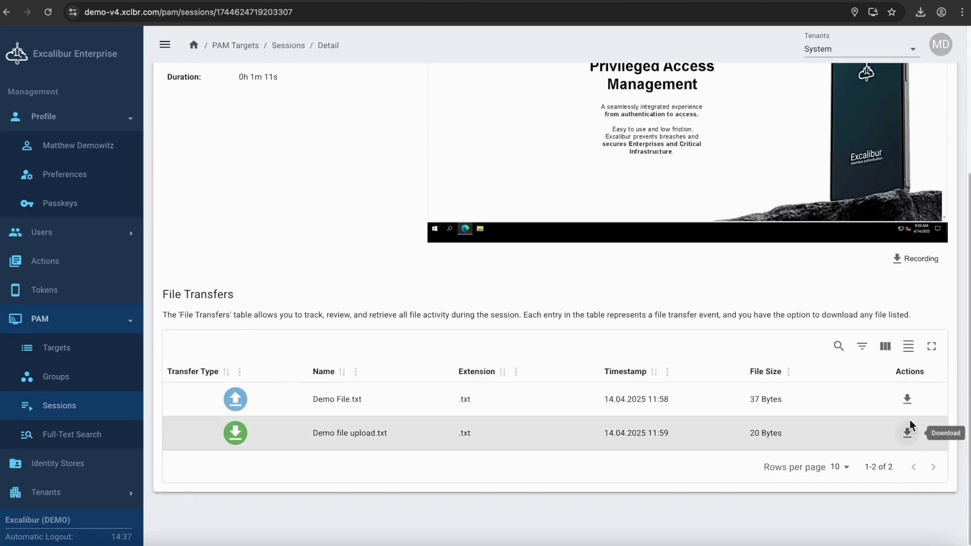
pyautogui.click(910, 407)
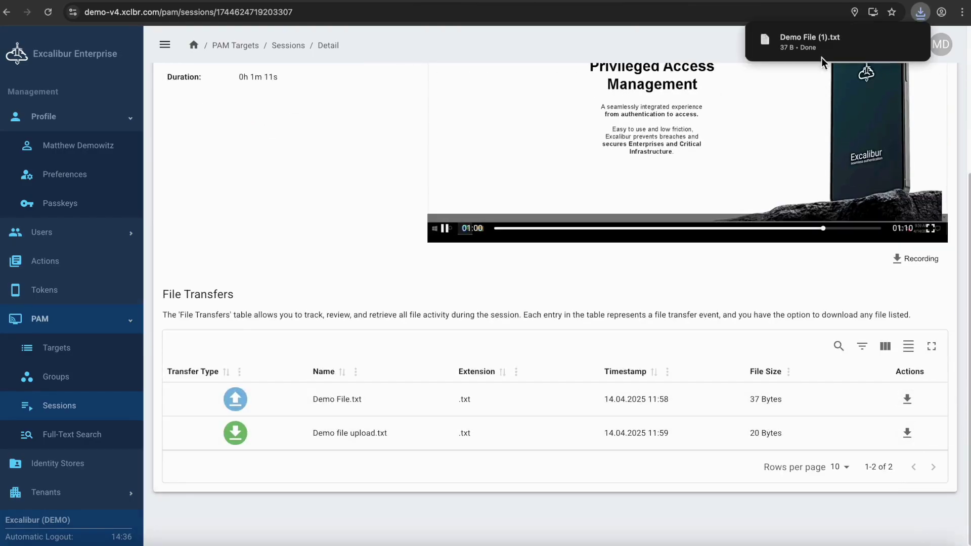
pyautogui.click(818, 31)
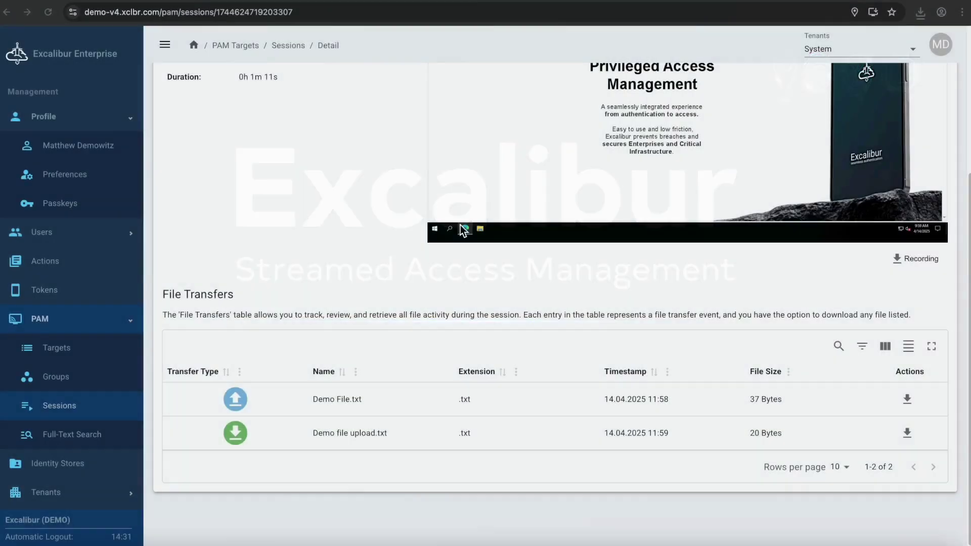
# Run a full-text search of session recordings for "ping" and expand the matches of the most recent Demo RDP Target session
pyautogui.scroll(5, 383, 326)
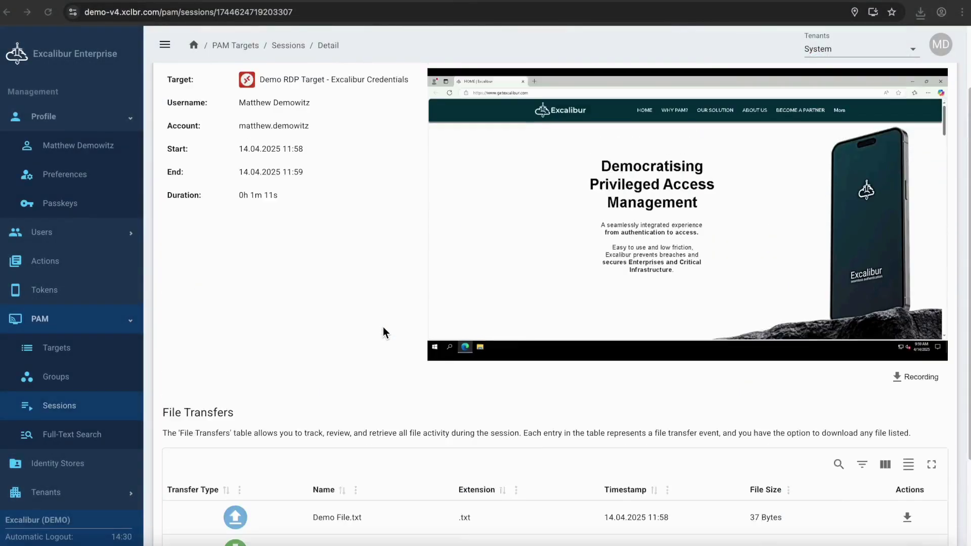
pyautogui.click(52, 439)
pyautogui.click(299, 156)
pyautogui.write('ping')
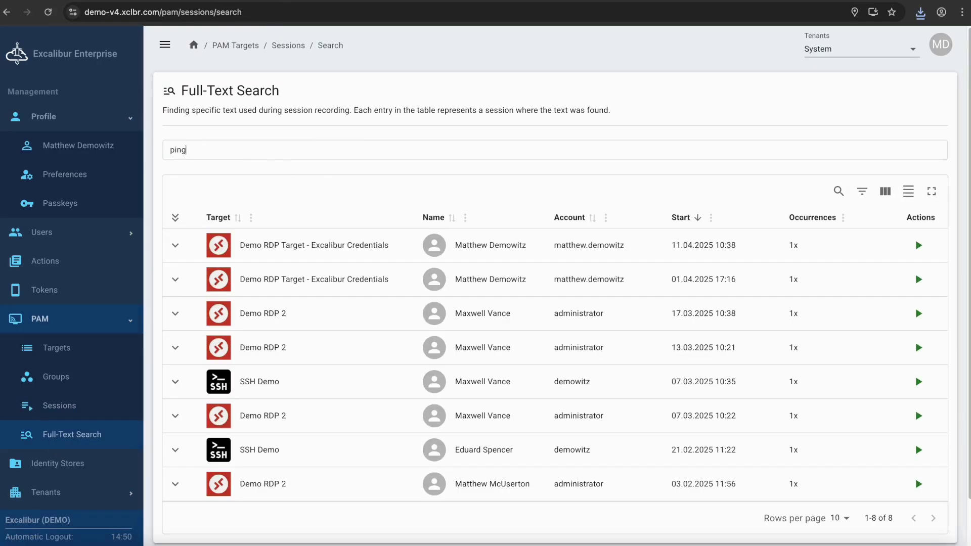
pyautogui.click(175, 245)
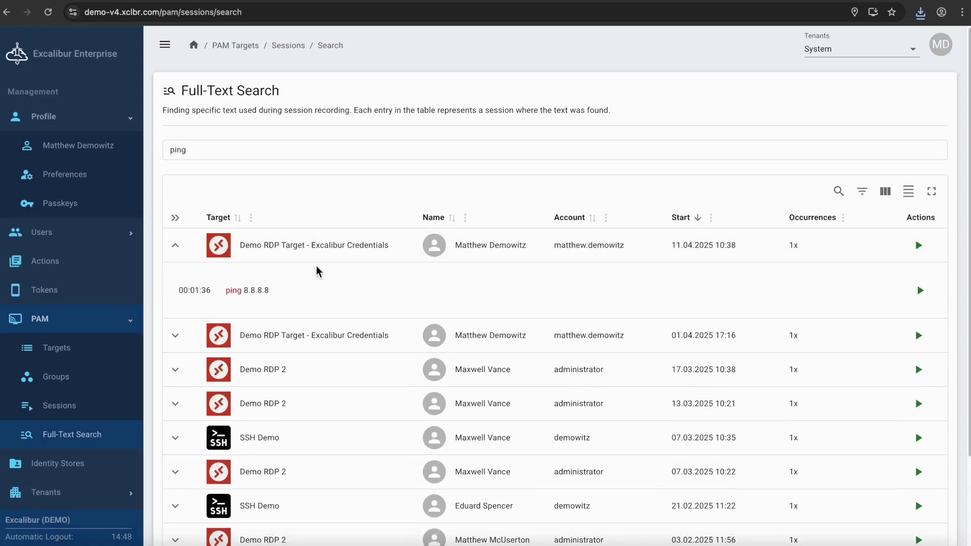
# Play the session recording from the "ping 8.8.8.8" match, return to its marker on the timeline, and close the preview
pyautogui.click(919, 293)
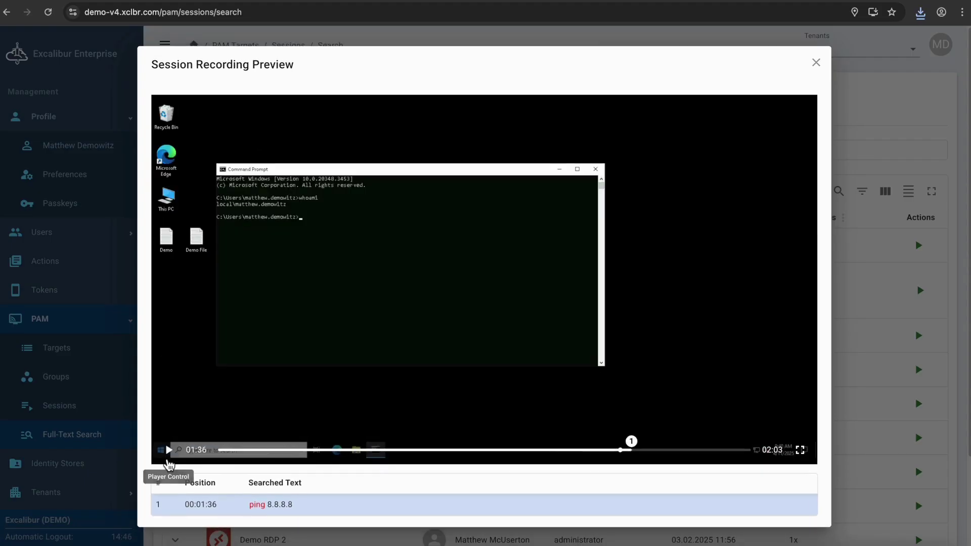
pyautogui.click(168, 455)
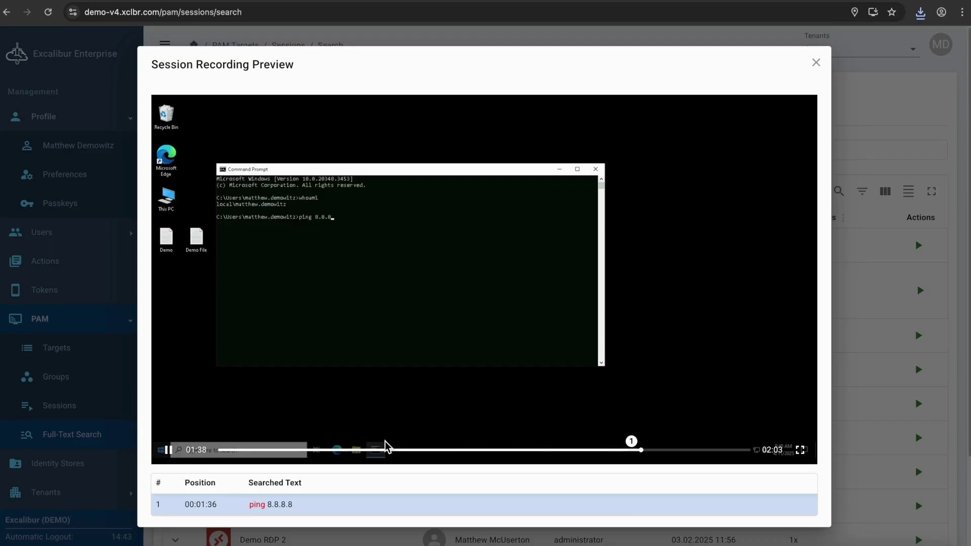
pyautogui.click(631, 443)
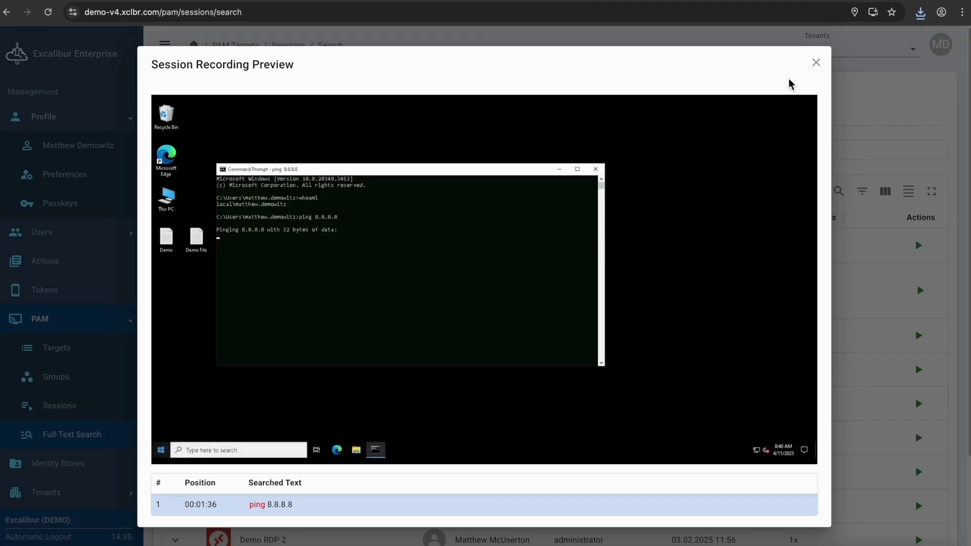
pyautogui.click(815, 63)
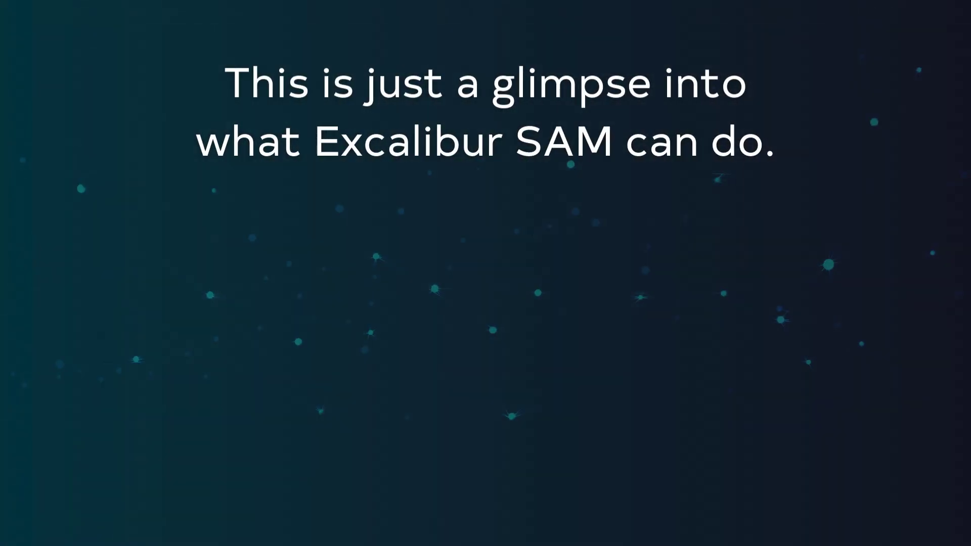